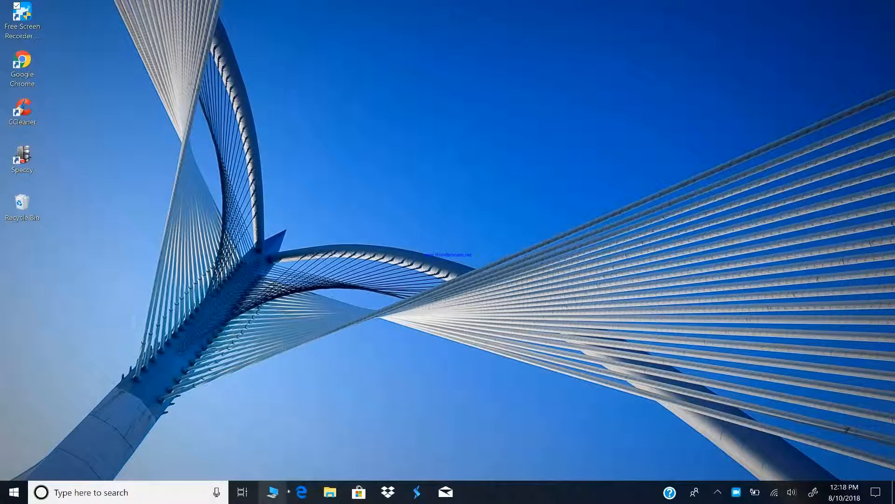
Open the Windows (C:) drive in File Explorer to reach the Windows.old folder
double_click(276, 231)
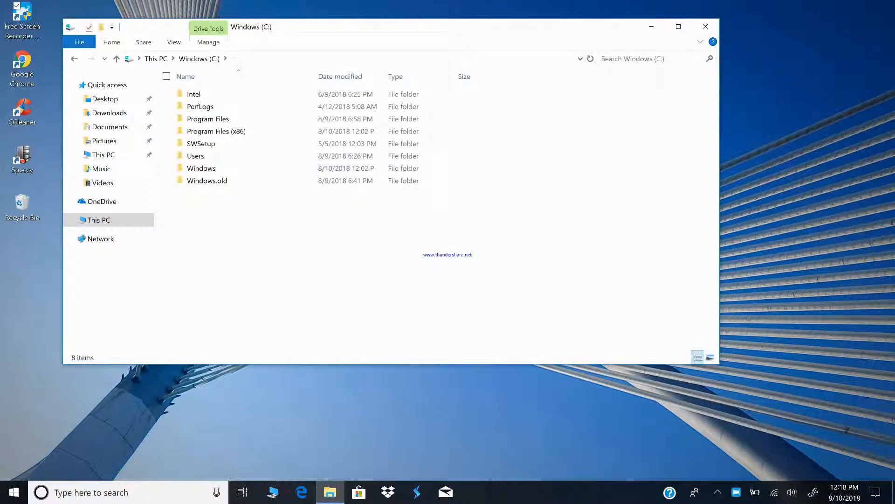
mouse_move(233, 181)
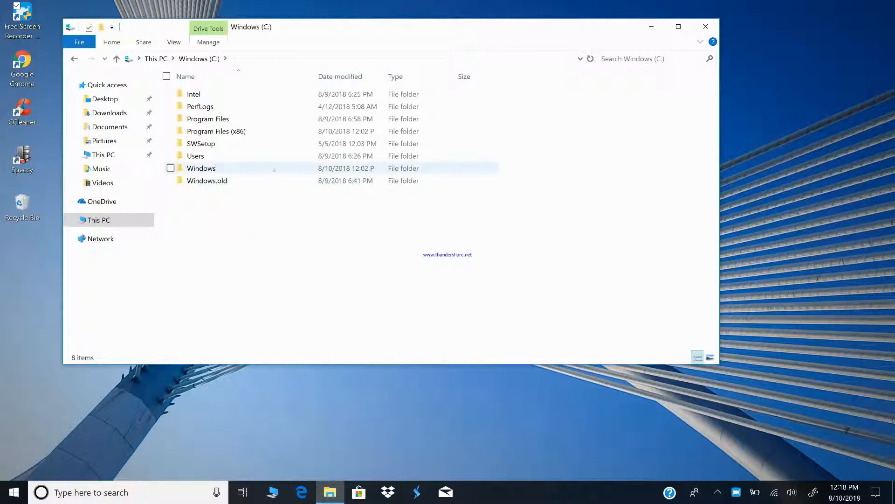
right_click(273, 186)
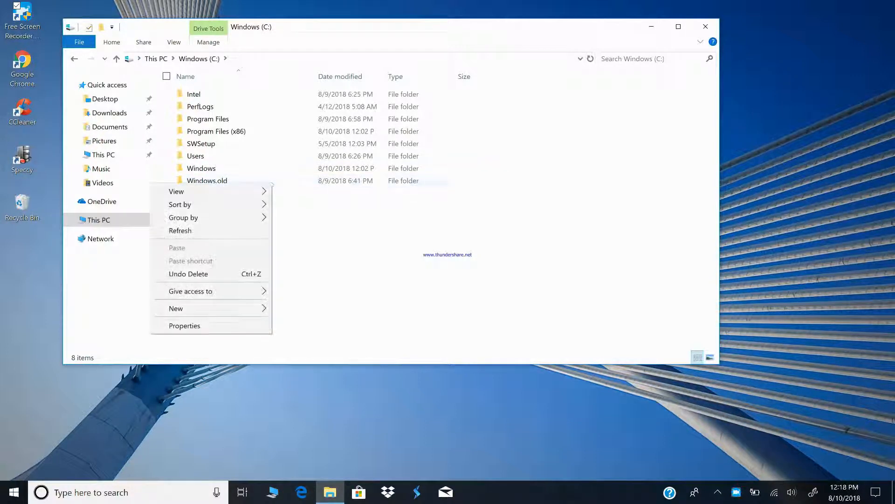
left_click(196, 326)
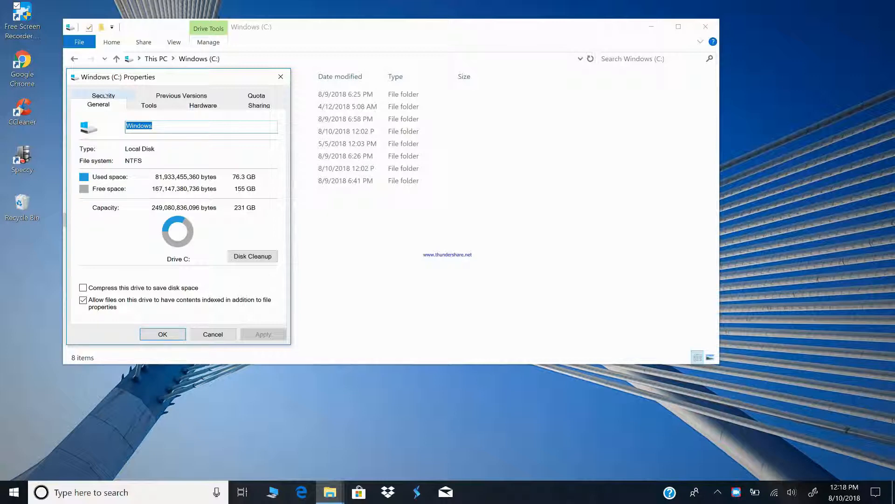
left_click(281, 76)
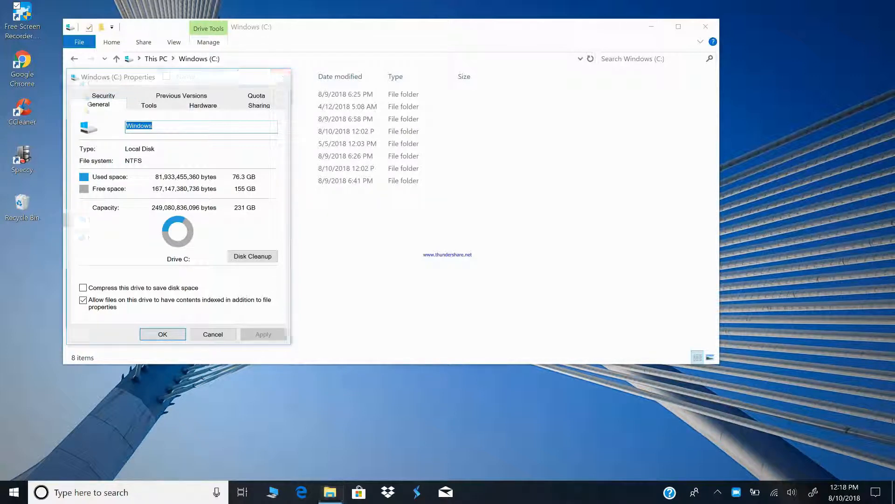
Open the advanced security settings of the Windows.old folder and view its inherited Read & execute entry for Users
right_click(214, 184)
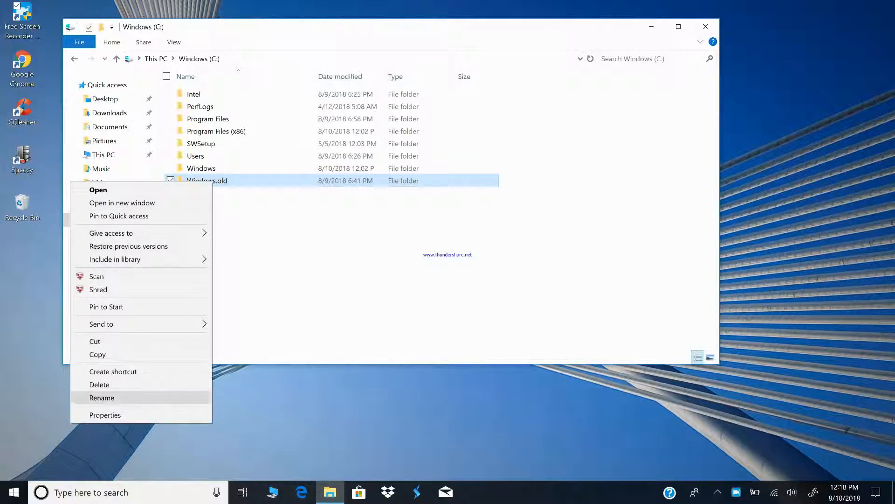
left_click(111, 416)
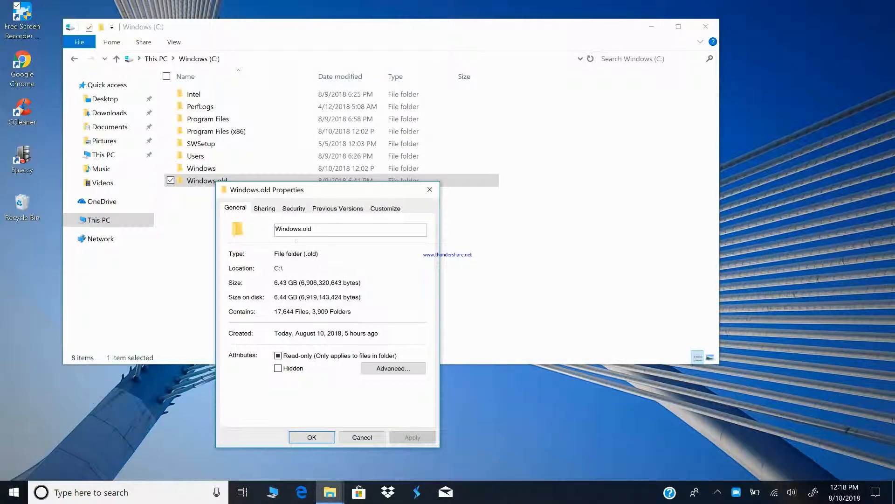
left_click(294, 208)
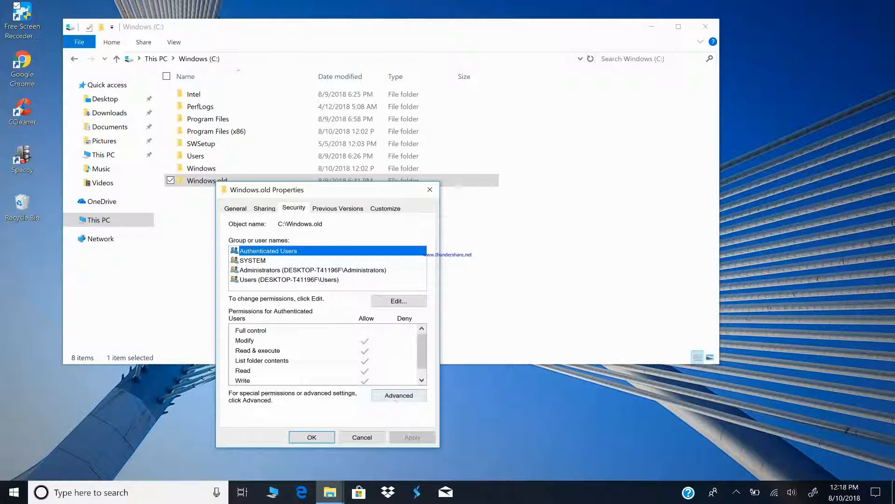
left_click(400, 396)
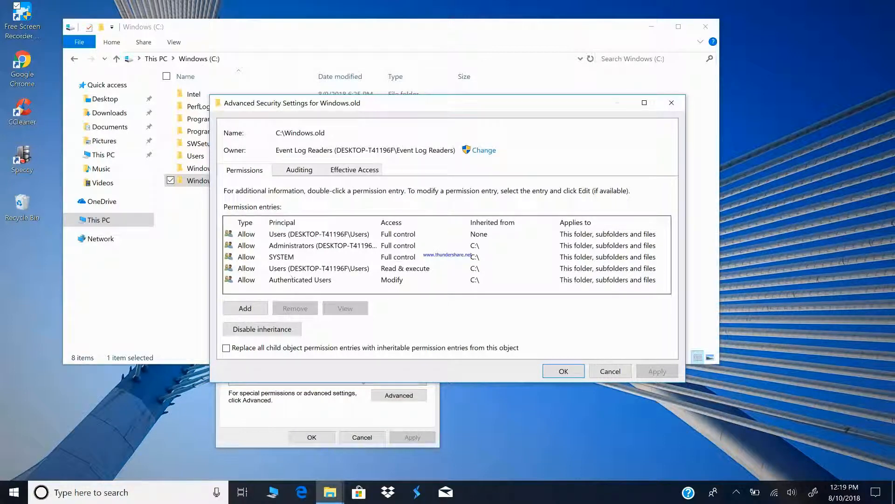
double_click(287, 268)
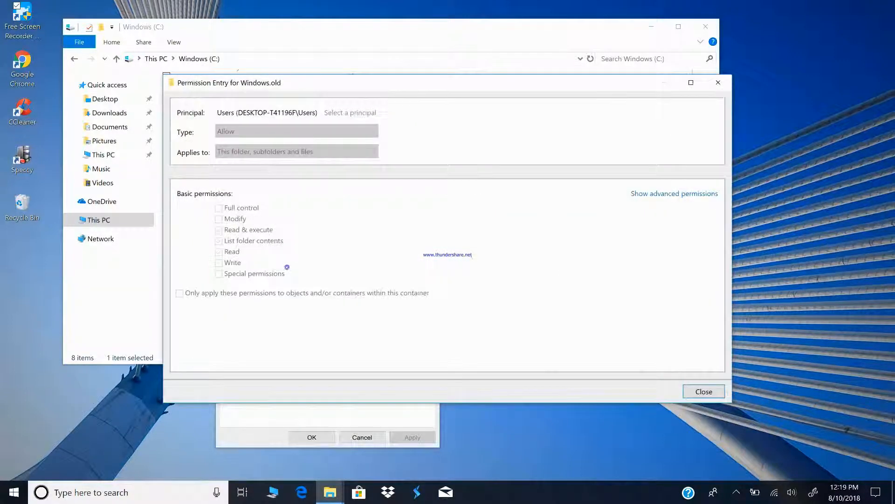
key("Escape")
Change the owner of the Windows.old folder to Everyone, choosing it from a search of all users and groups
left_click(482, 150)
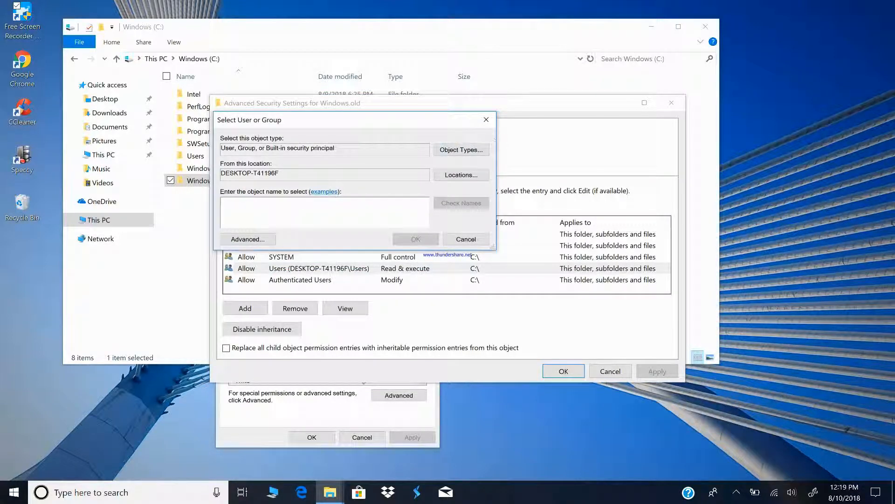
left_click(250, 239)
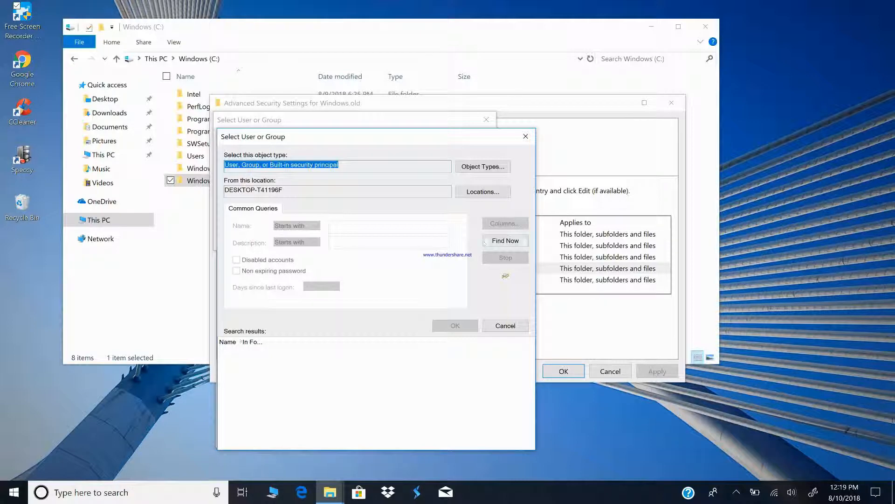
left_click(489, 241)
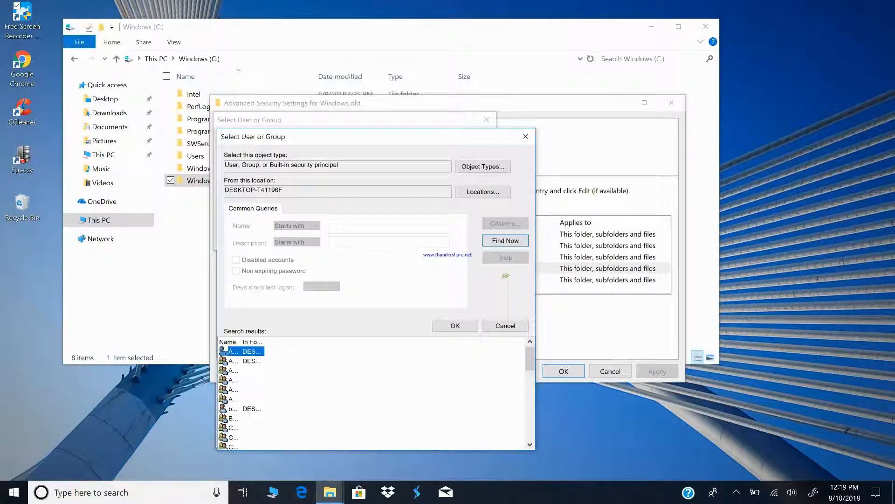
scroll(372, 393, "down", 2)
scroll(371, 393, "up", 1)
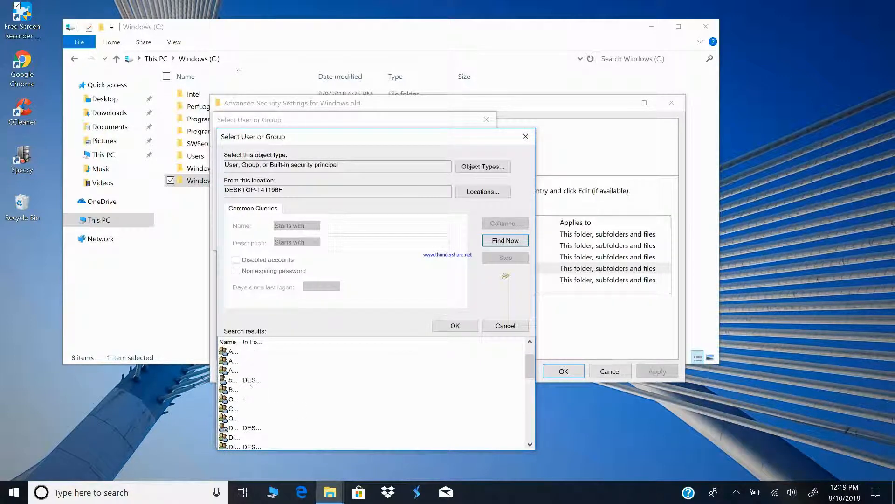
scroll(243, 401, "down", 3)
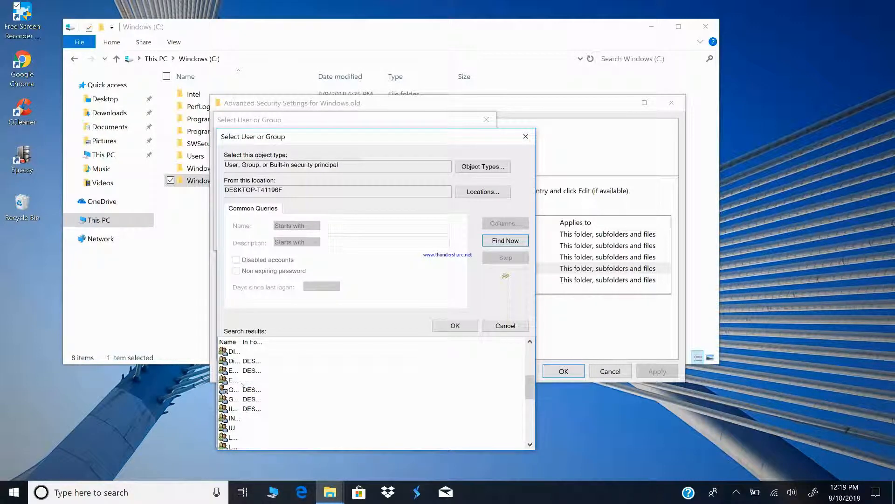
double_click(233, 380)
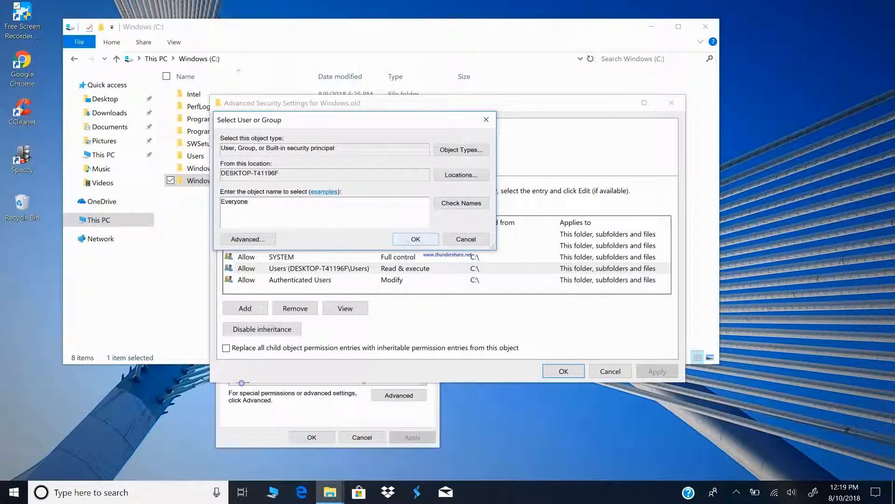
left_click(413, 240)
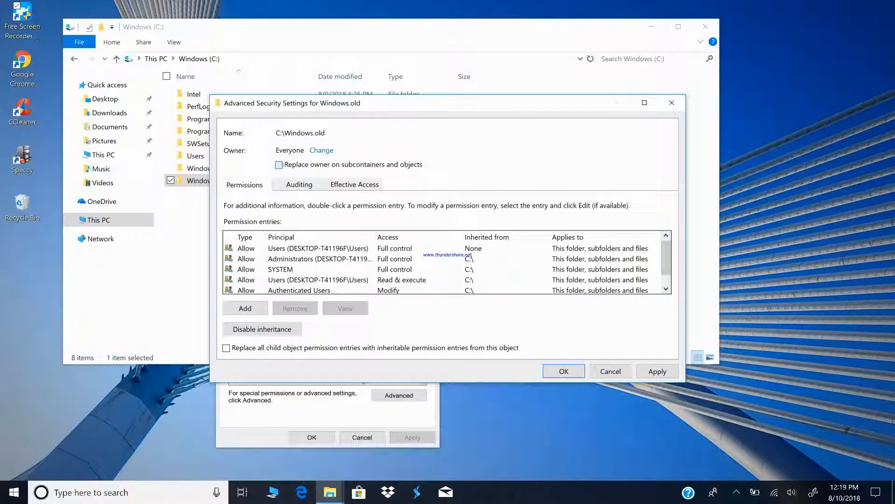
Replace the owner on subcontainers and objects, replace all child permission entries with inheritable ones, and apply, accepting the security confirmations
left_click(280, 165)
left_click(226, 348)
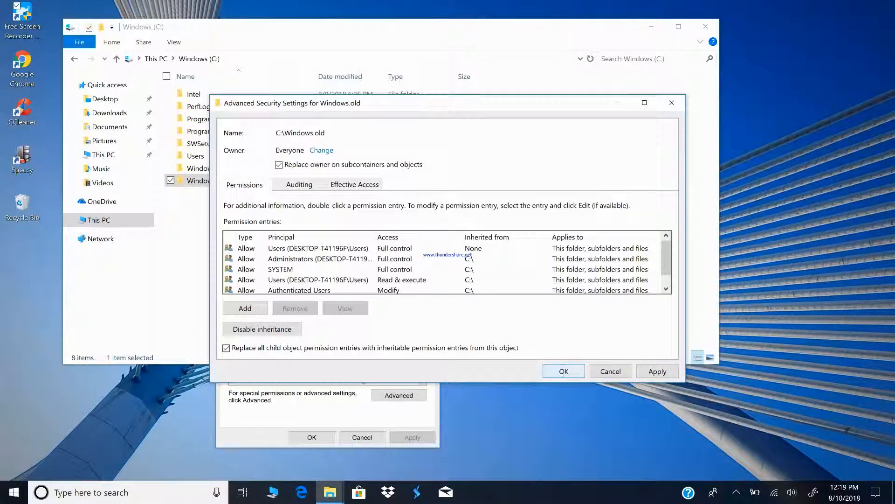
left_click(563, 372)
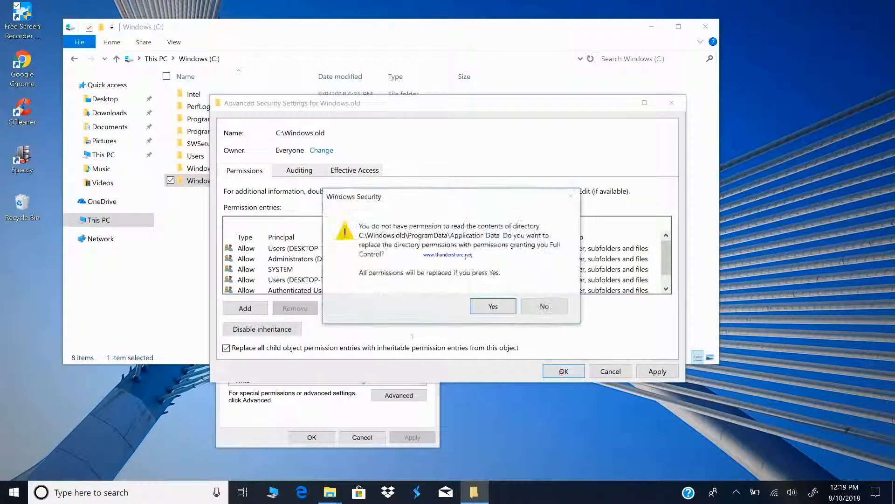
left_click(495, 306)
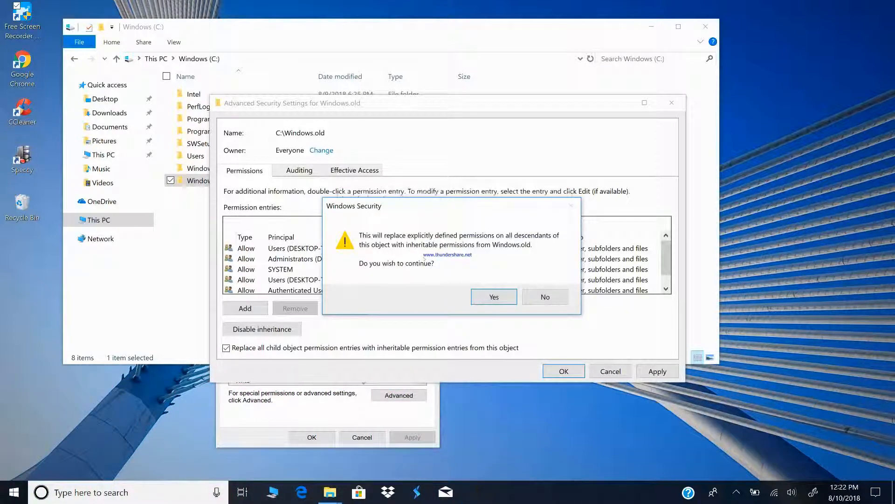
left_click(485, 297)
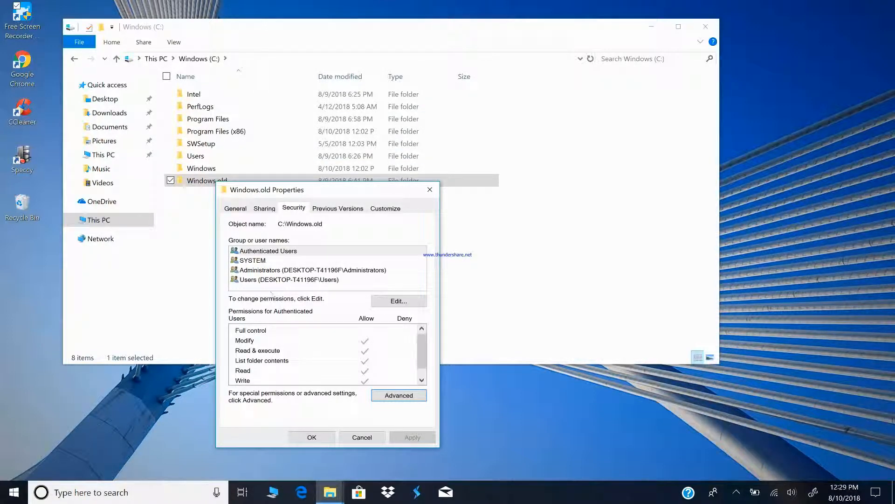
Review the permissions of the Users group on the Windows.old folder
left_click(267, 280)
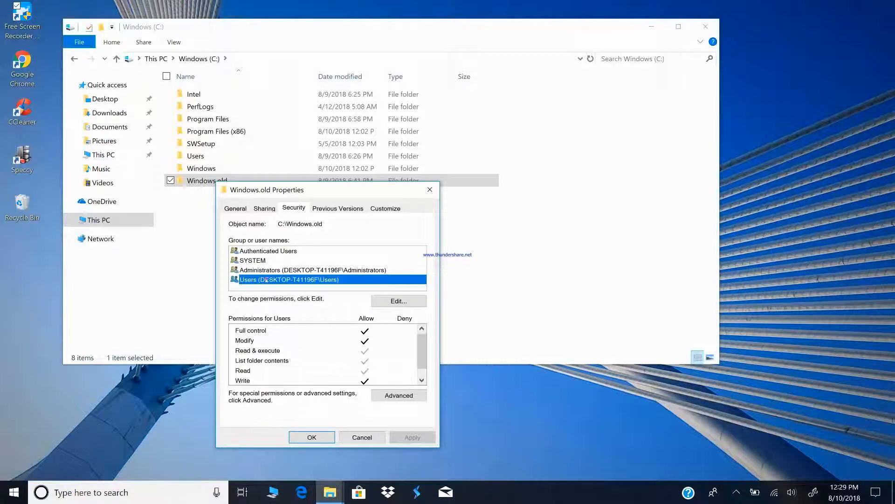
scroll(324, 355, "down", 1)
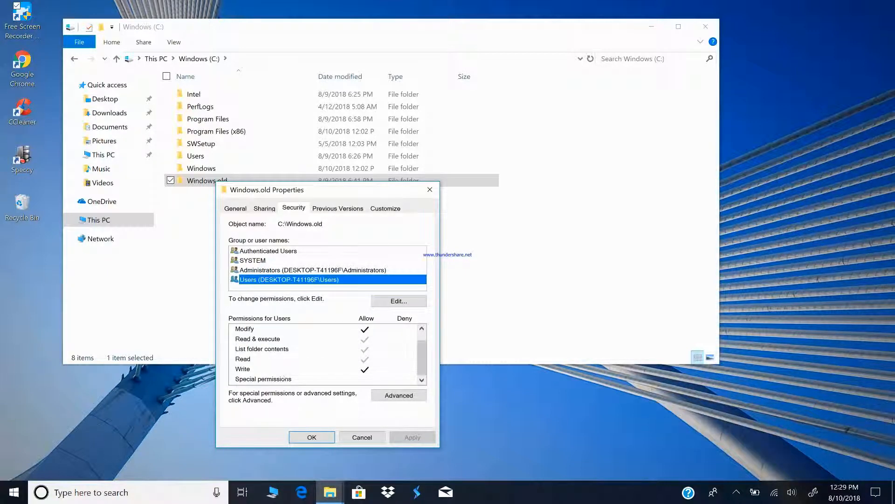
scroll(323, 355, "up", 1)
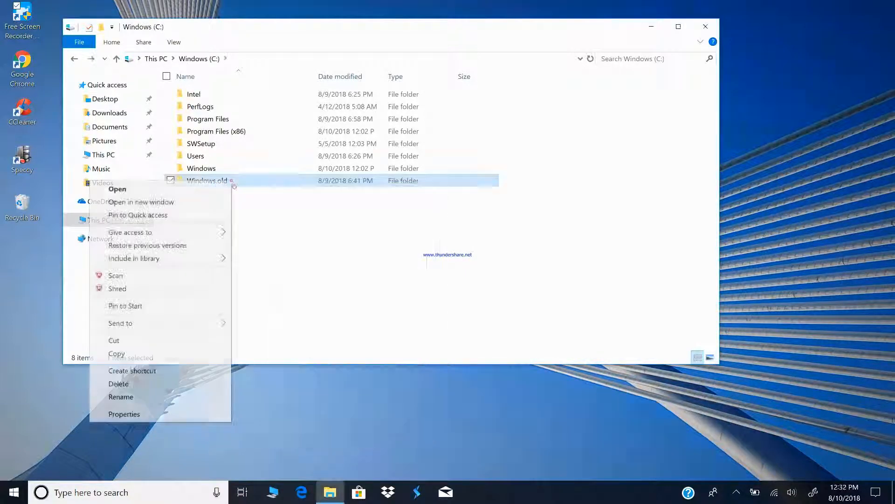
Permanently delete the Windows.old folder with progress details expanded, approving system file deletion for all current items
left_click(119, 383)
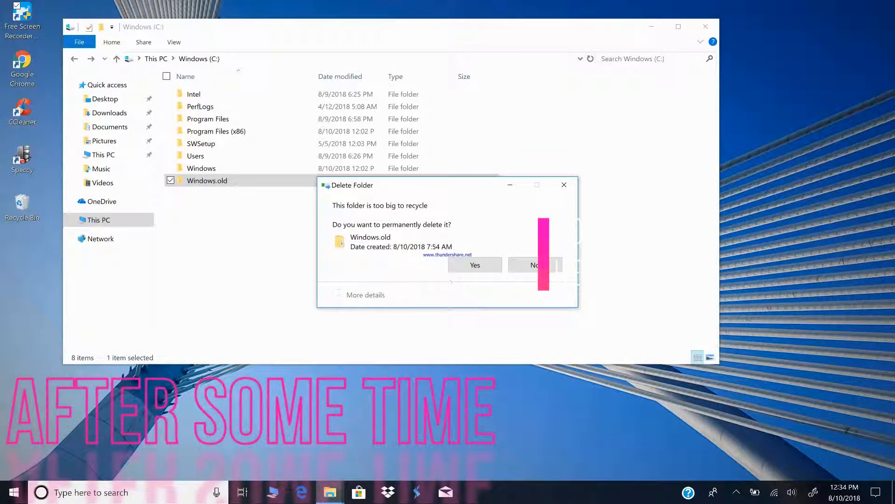
left_click(475, 265)
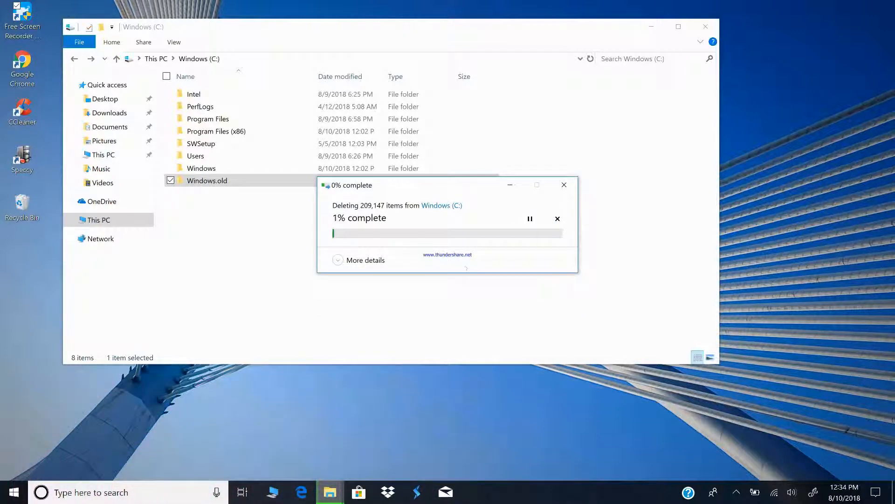
left_click(366, 260)
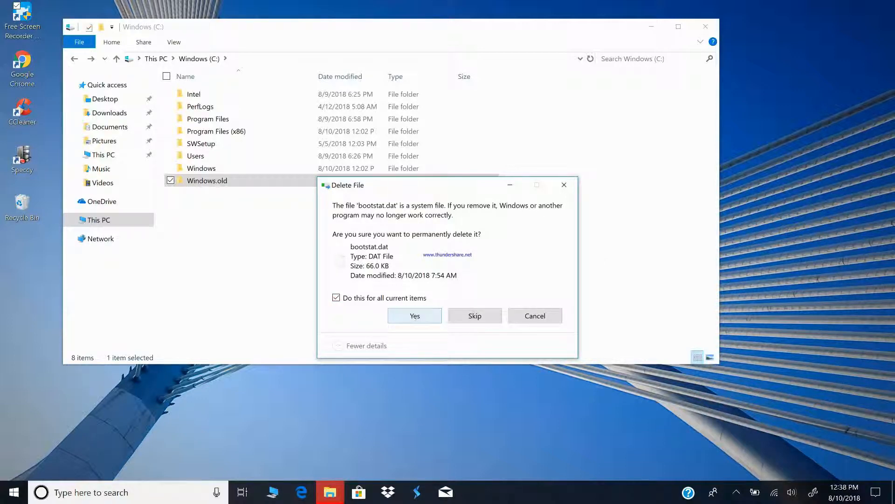
left_click(415, 316)
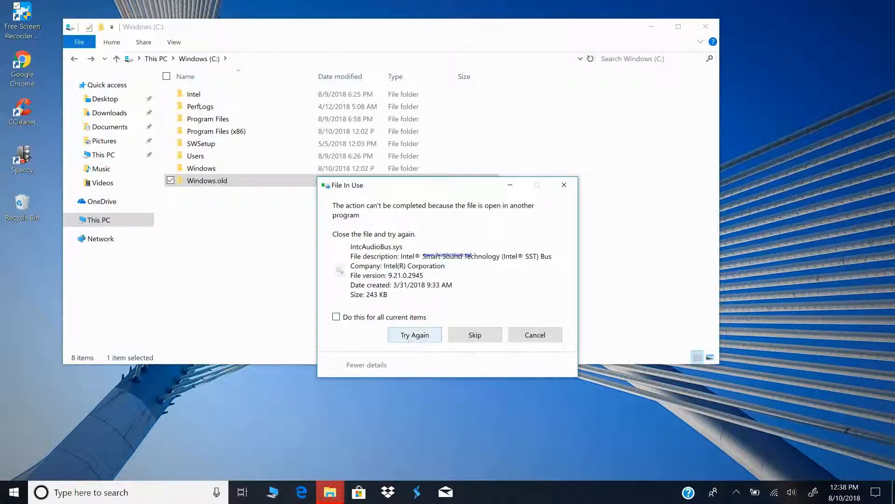
Retry deleting the in-use file IntcAudioBus.sys, applying the retry to all current items
left_click(408, 339)
left_click(335, 317)
left_click(426, 335)
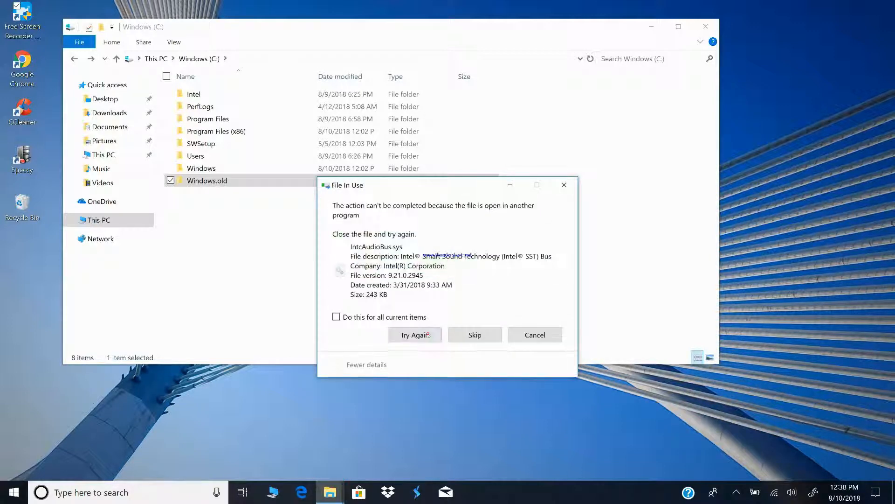
Skip the Intel audio driver files that are in use, applying the skip to all current items
left_click(468, 334)
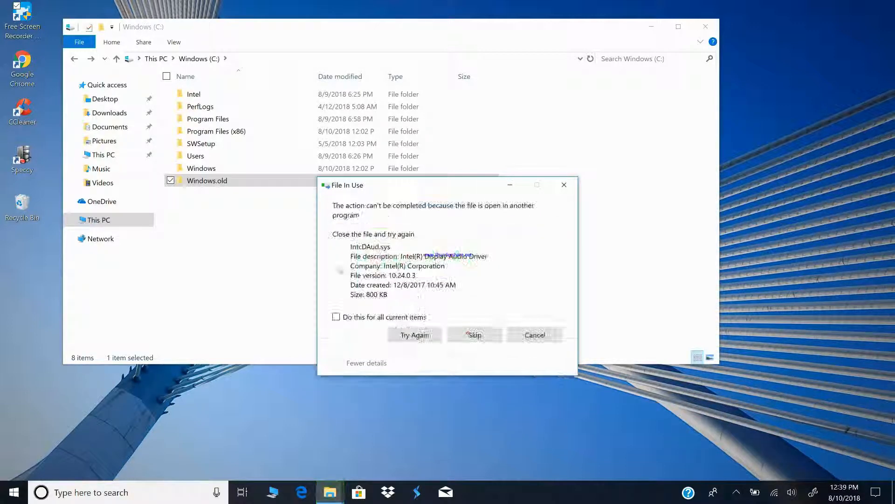
left_click(472, 335)
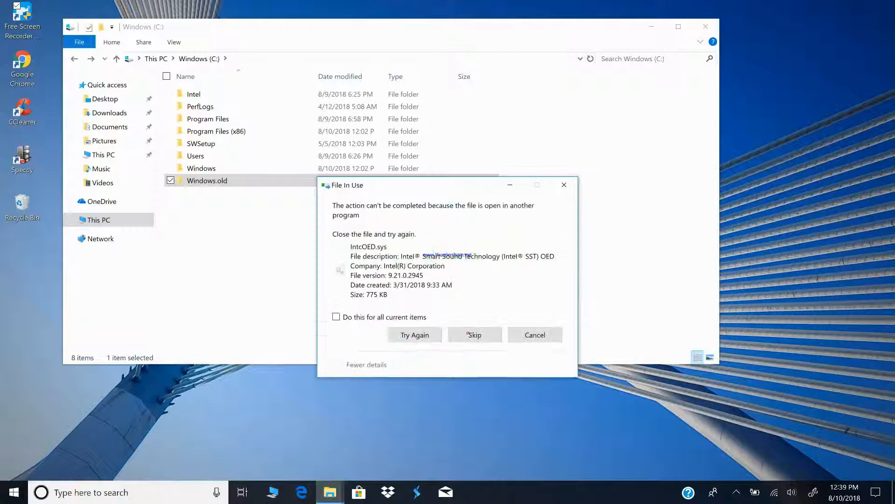
left_click(470, 334)
left_click(471, 334)
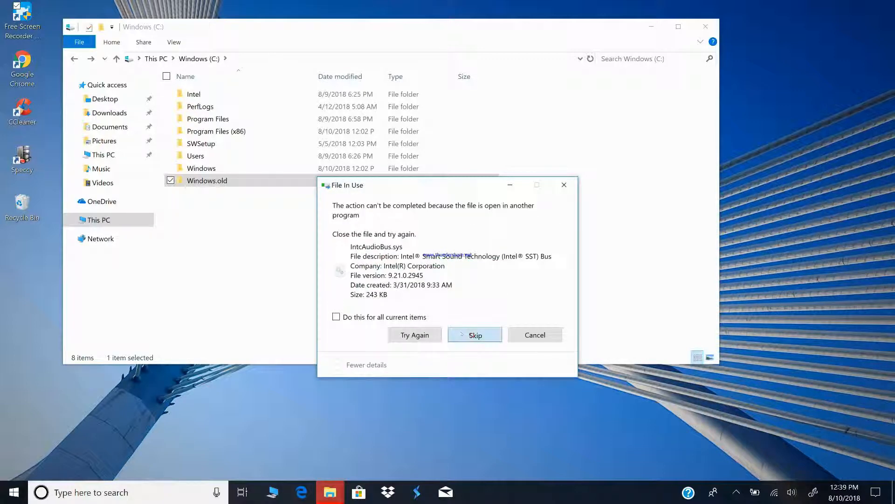
left_click(470, 335)
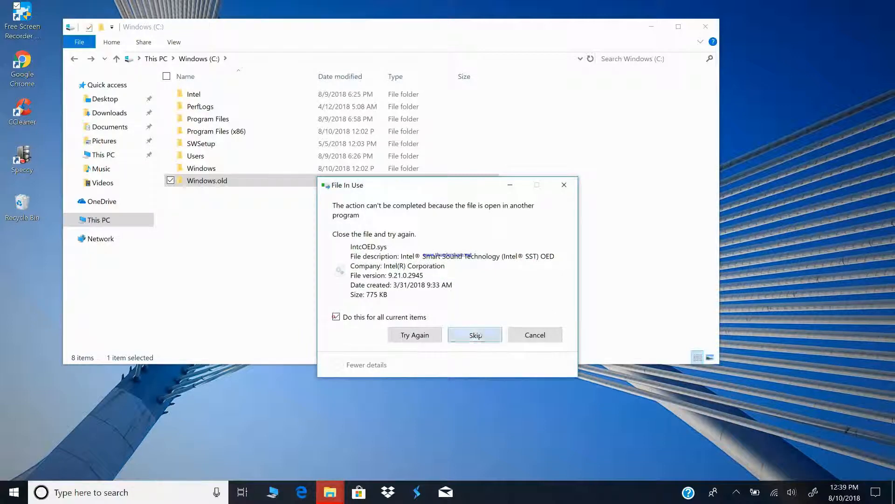
left_click(475, 335)
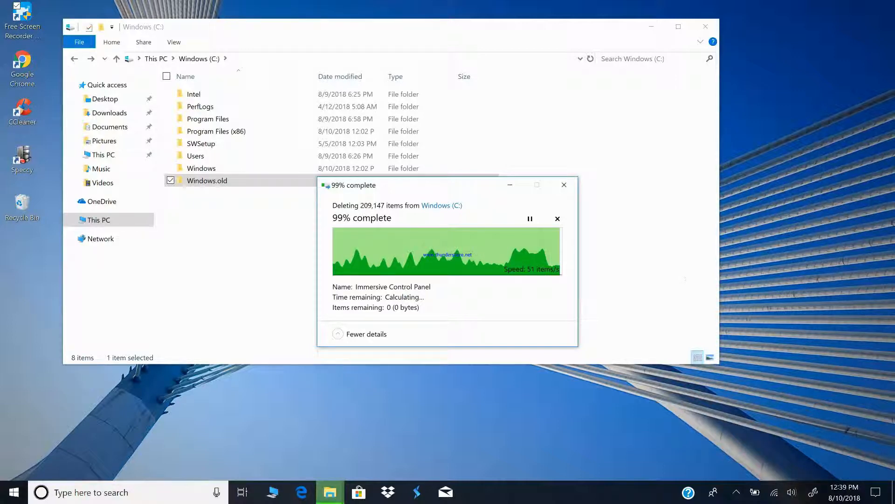
Refresh the desktop and go back to This PC to check the C: drive's free space
right_click(799, 184)
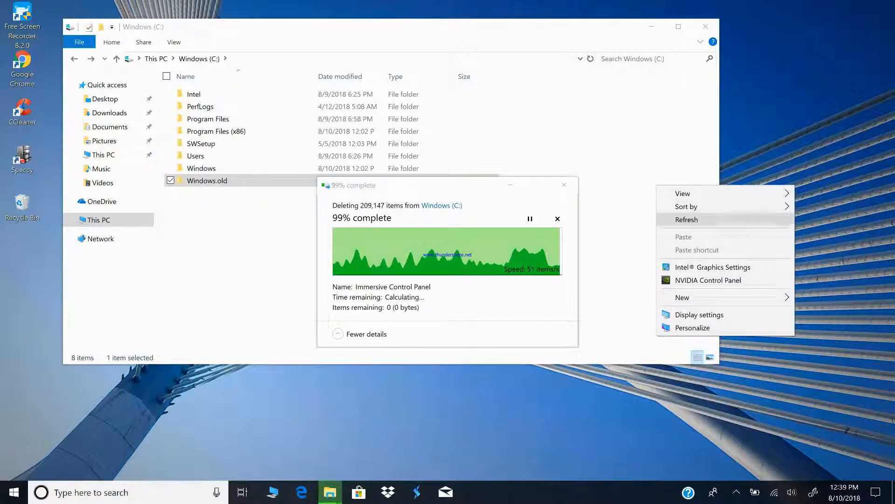
left_click(751, 221)
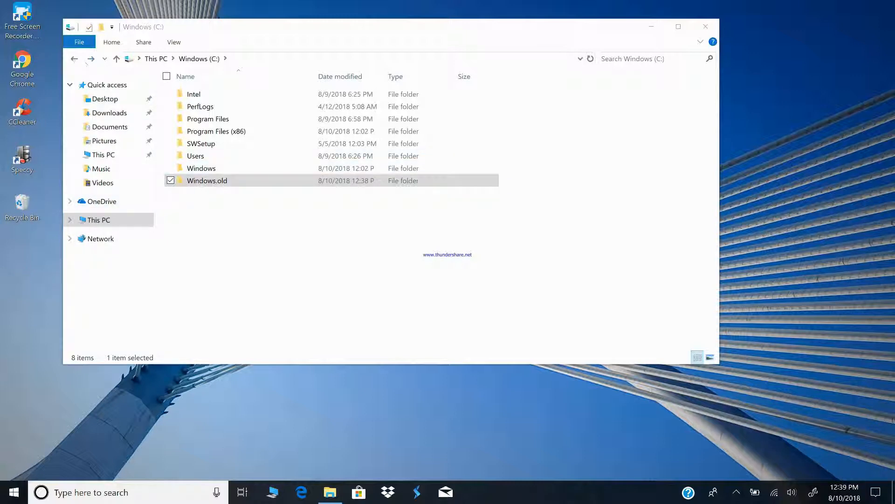
left_click(74, 59)
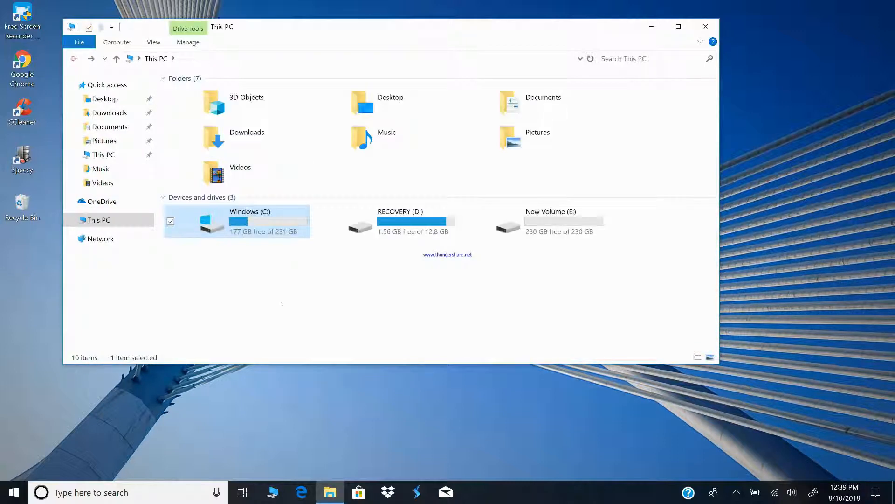
left_click(263, 305)
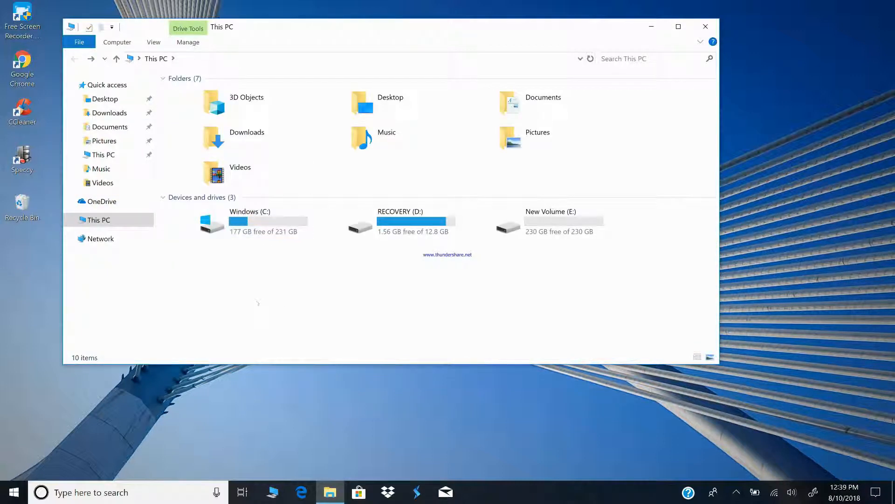
Examine the leftover files in Windows.old\WINDOWS\System32\drivers on the C: drive, and return to the Windows.old folder
double_click(266, 223)
double_click(221, 178)
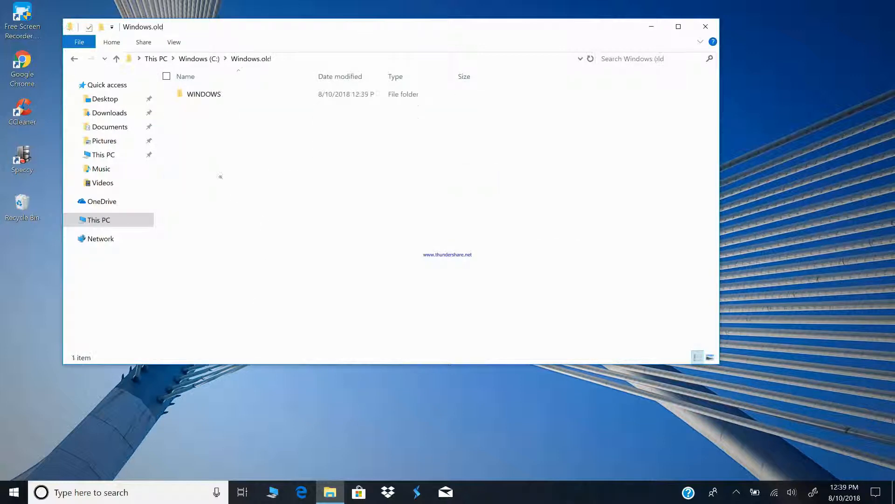
double_click(210, 94)
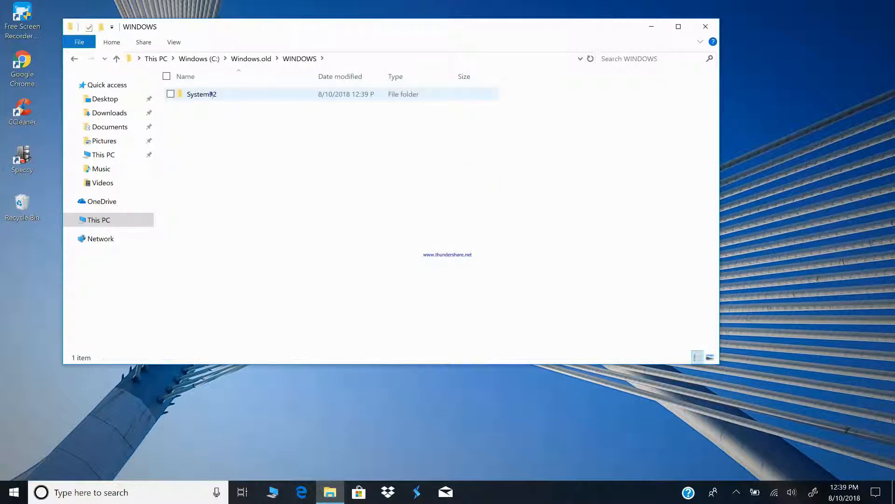
double_click(212, 95)
double_click(212, 95)
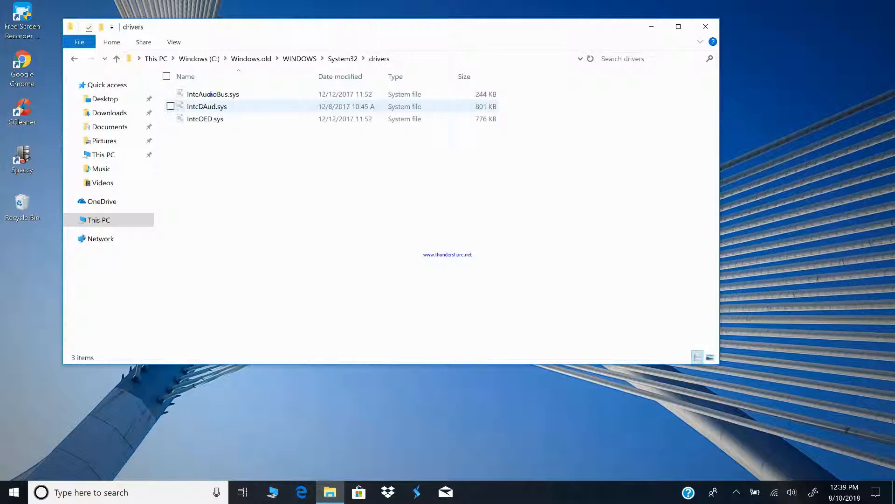
left_click(74, 59)
left_click(74, 59)
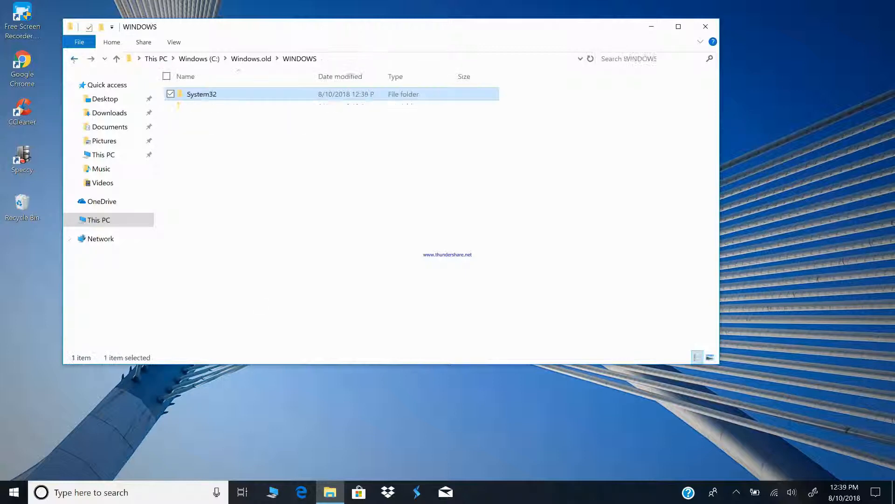
left_click(74, 59)
Empty the Recycle Bin, approving the permanent deletion of its items
right_click(13, 201)
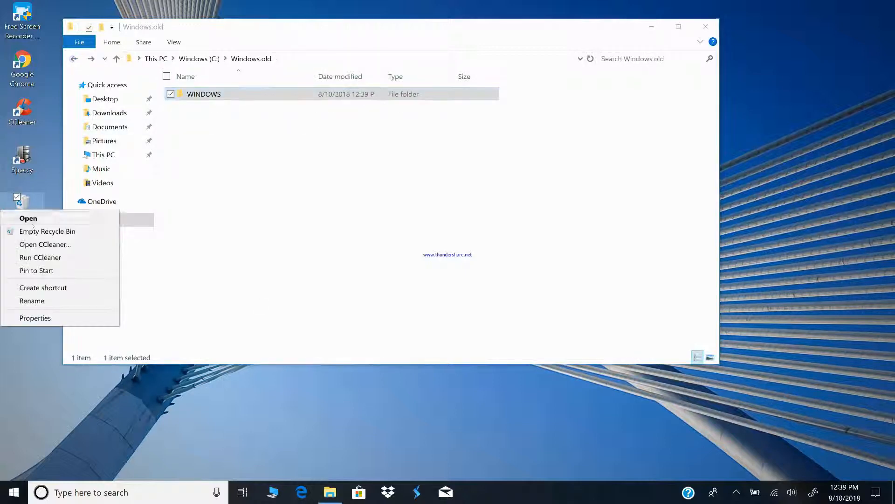
left_click(39, 232)
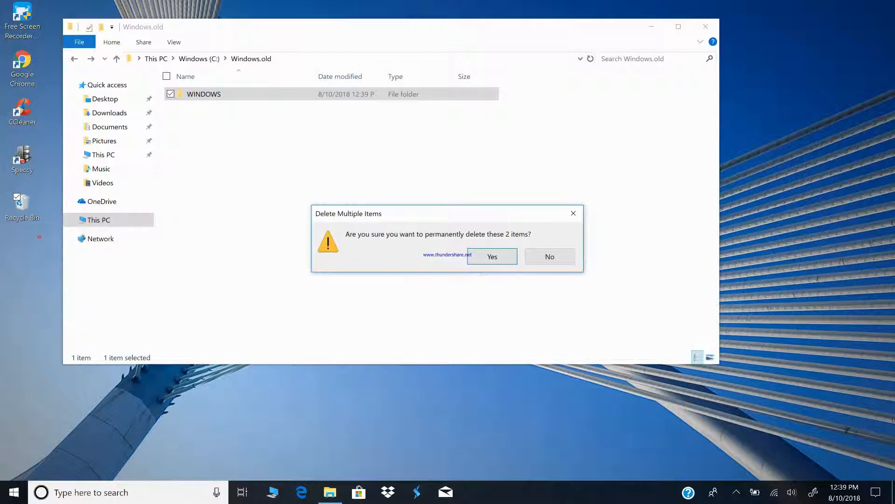
left_click(490, 256)
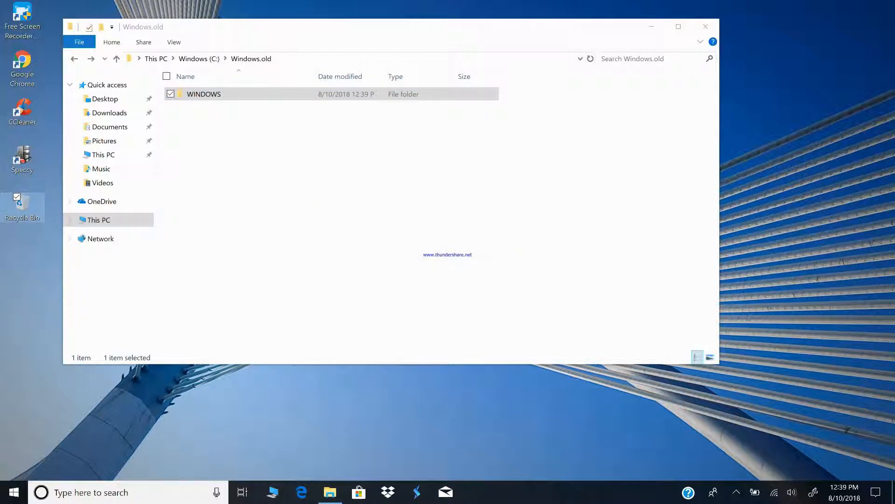
Go back to This PC to review the C: drive's free space and close the File Explorer window
left_click(73, 59)
left_click(74, 60)
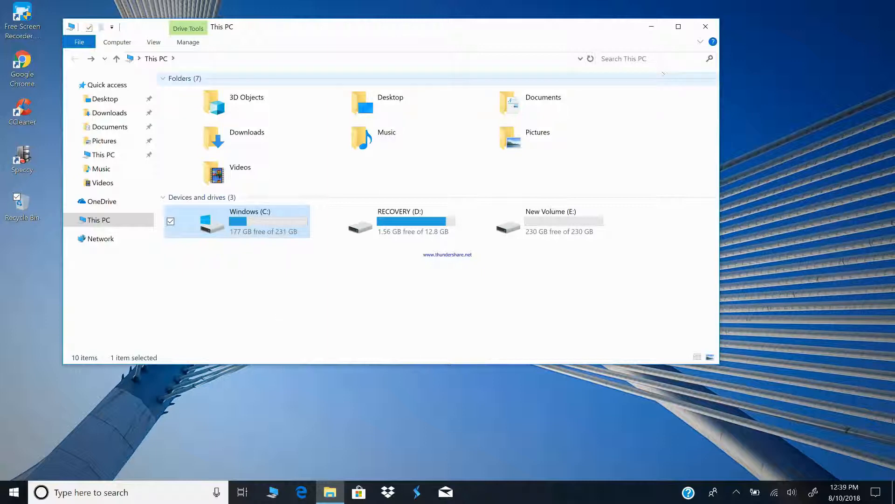
left_click(706, 26)
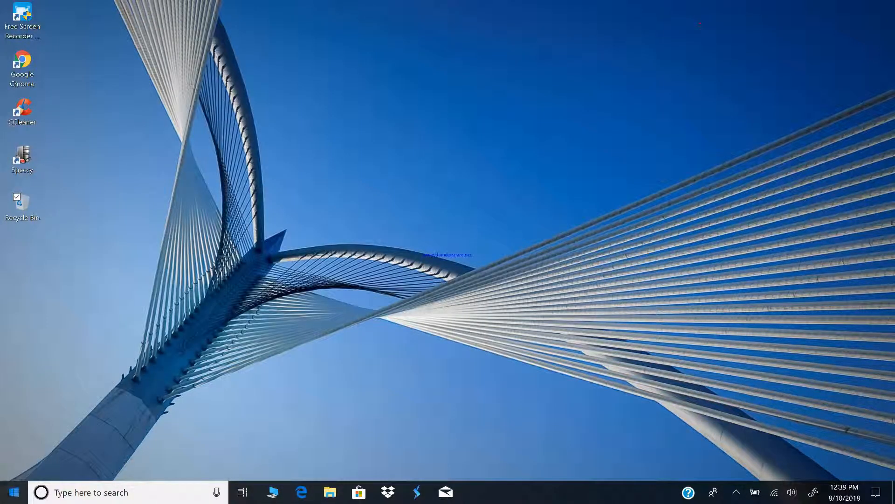
Show the computer's power options, including Restart
left_click(14, 492)
left_click(16, 467)
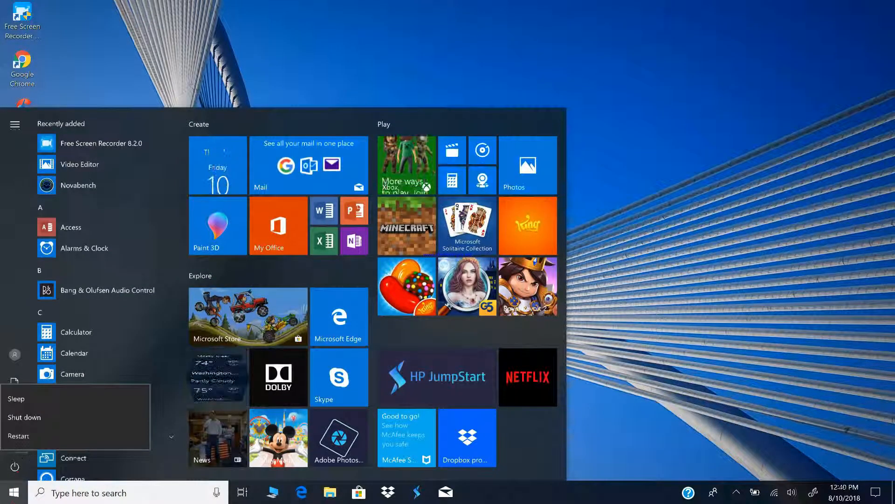
left_click(731, 500)
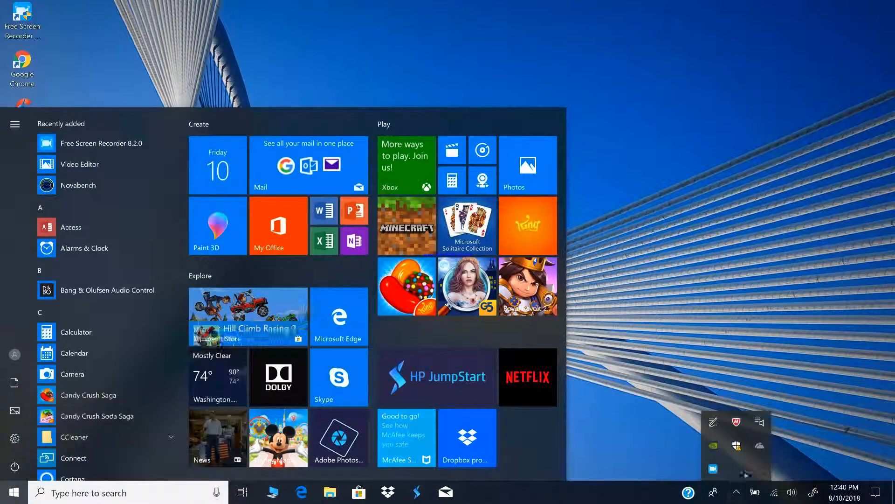
right_click(712, 469)
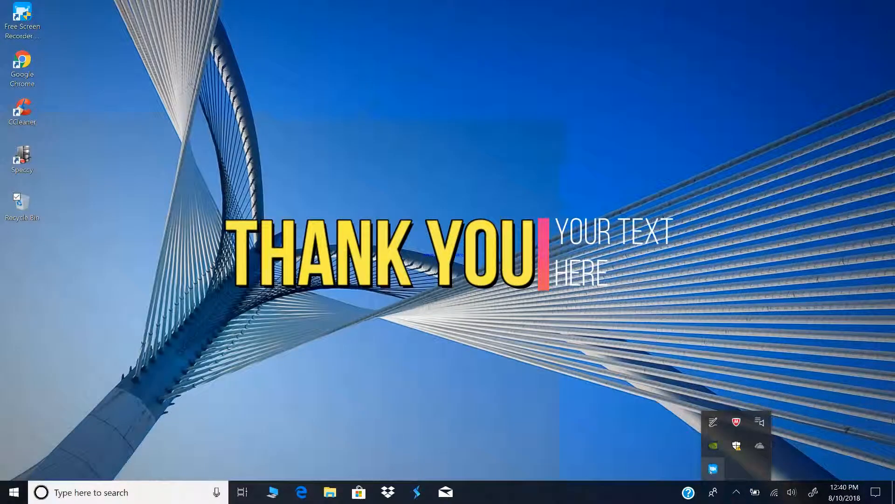